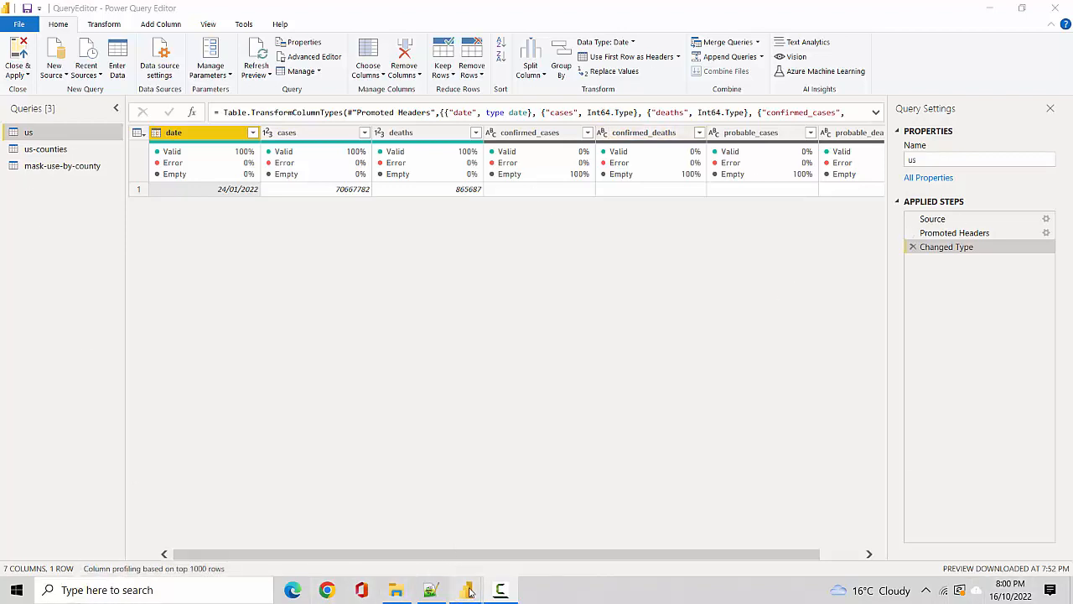
Switch to the Power BI Desktop report window to view the Transform data options, and return to the Power Query Editor.
{"action": "mouse_move", "coordinate": [467, 590]}
{"action": "left_click", "coordinate": [389, 532]}
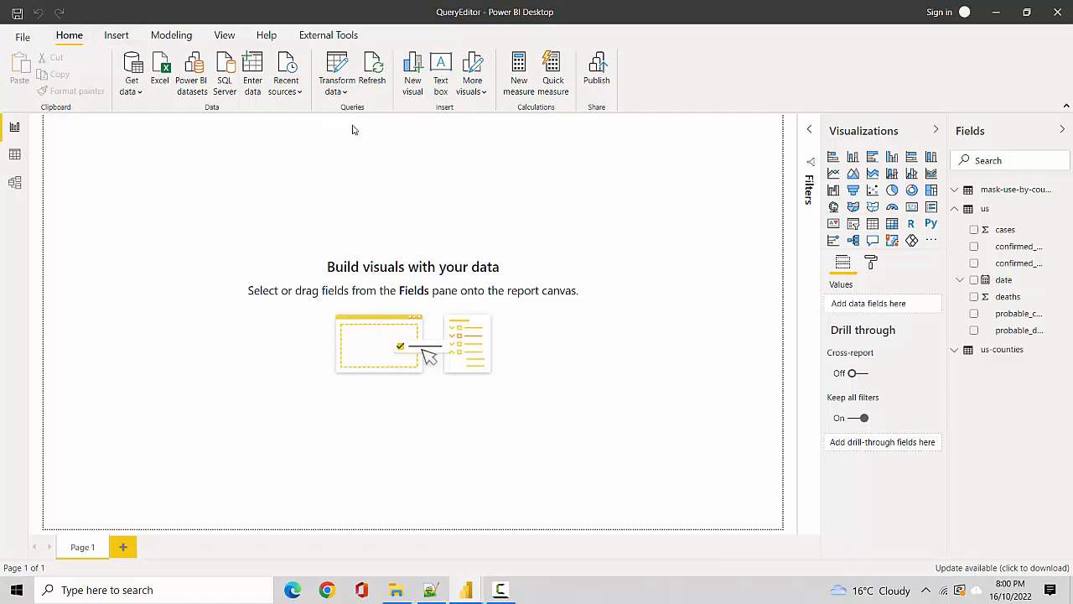
{"action": "left_click", "coordinate": [349, 95]}
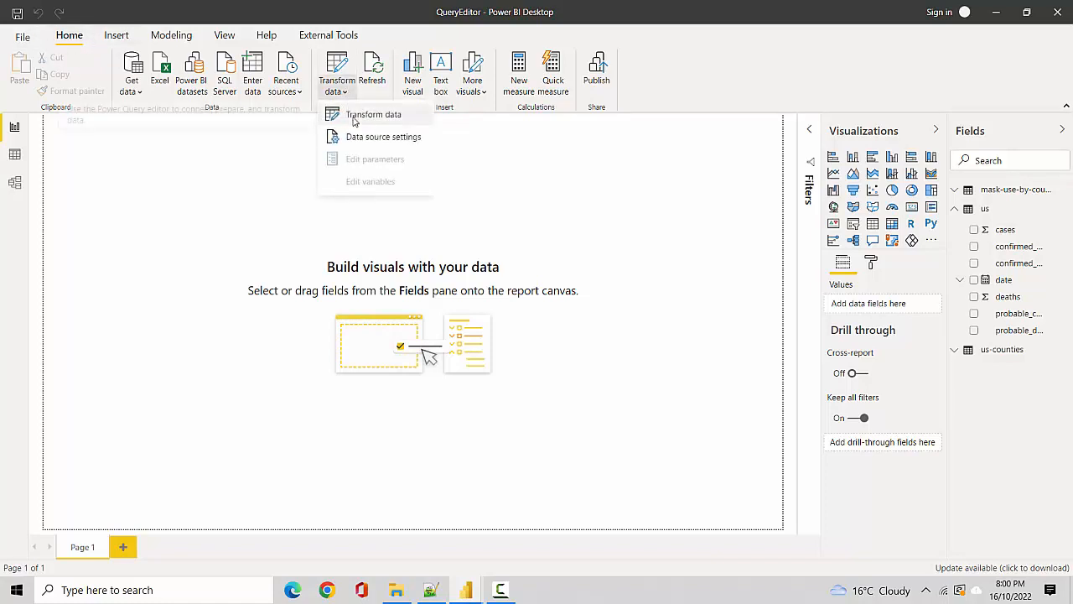
{"action": "mouse_move", "coordinate": [500, 589]}
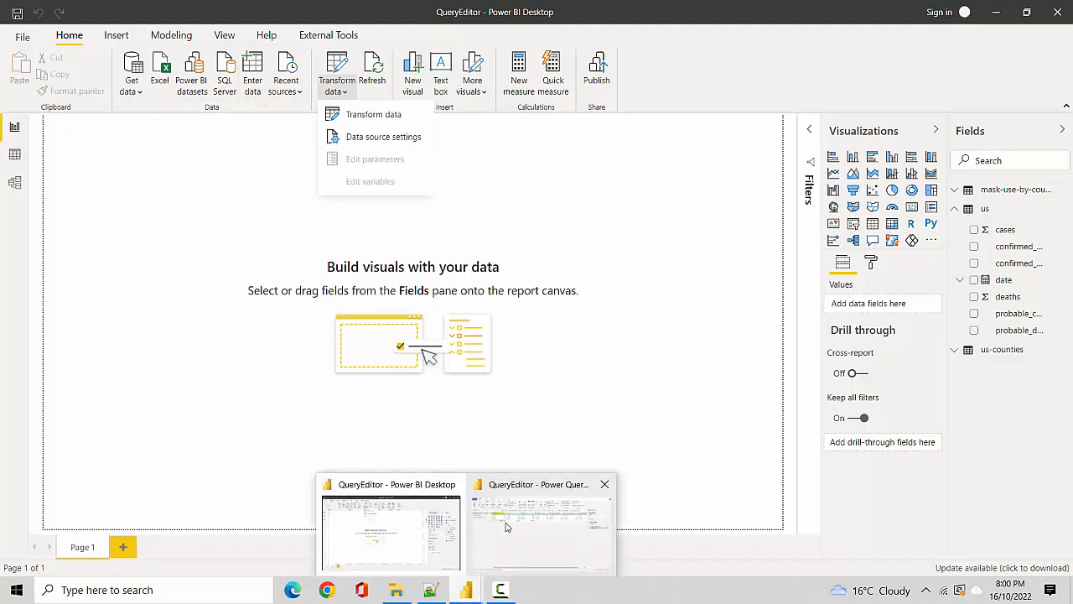
{"action": "left_click", "coordinate": [508, 521]}
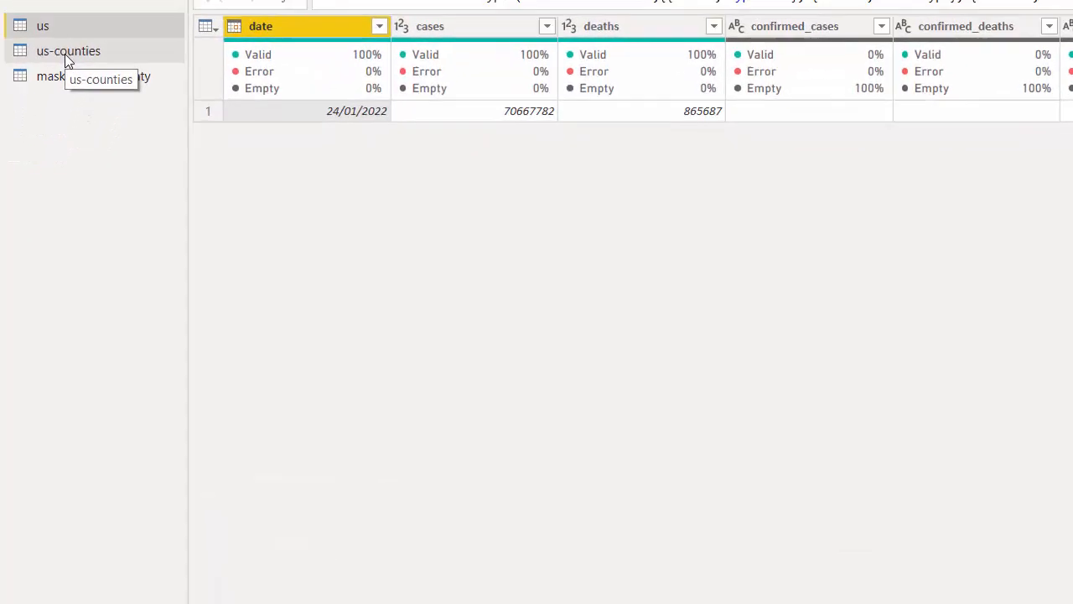
View the data of the us-counties and mask-use-by-county queries and the source types offered for a new query.
{"action": "left_click", "coordinate": [67, 53]}
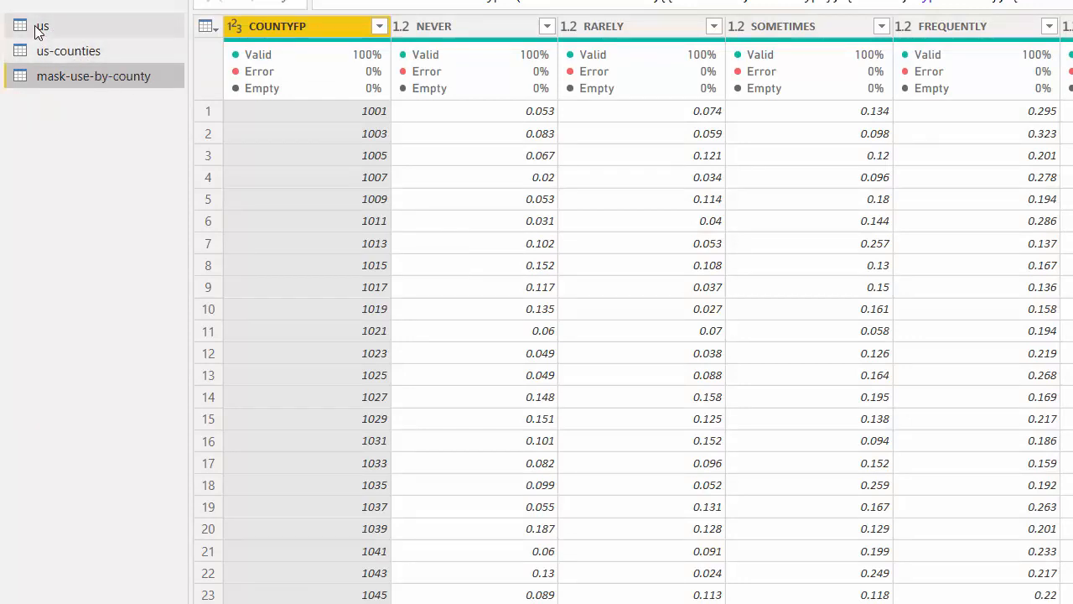
{"action": "right_click", "coordinate": [48, 165]}
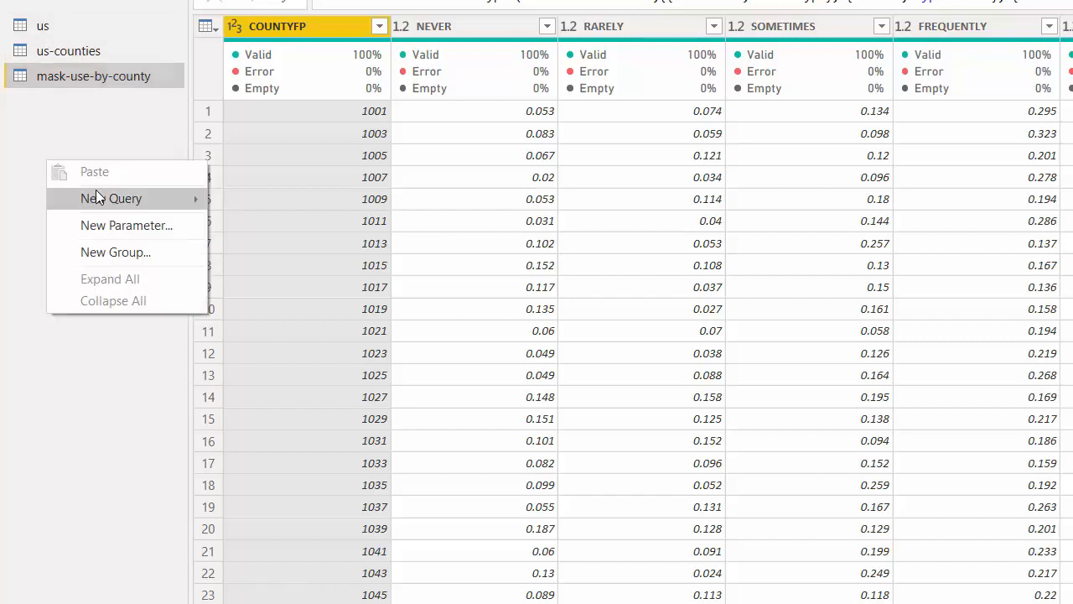
{"action": "mouse_move", "coordinate": [96, 197]}
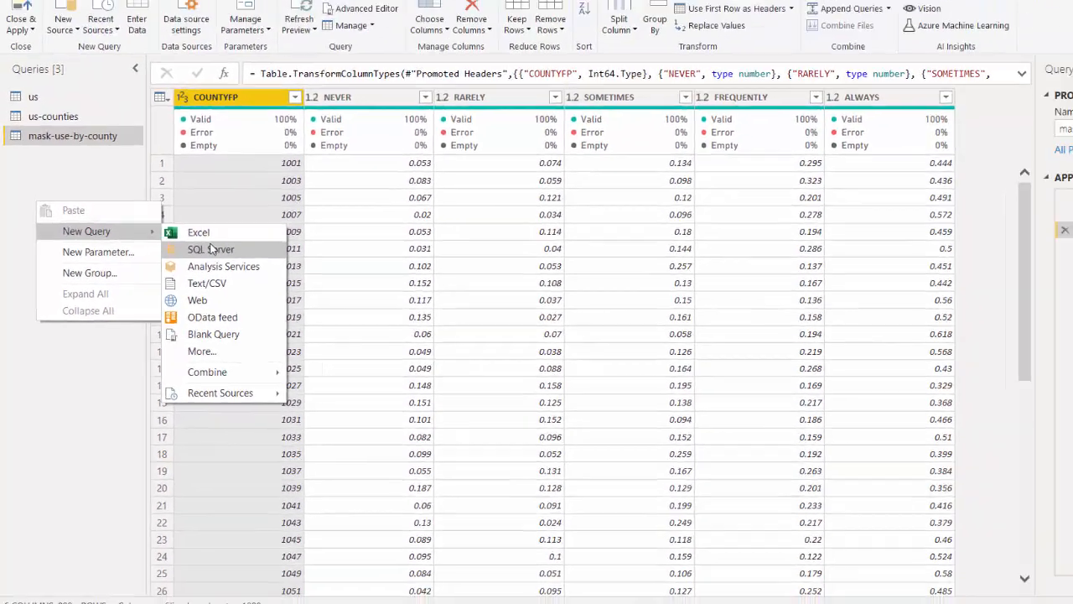
{"action": "left_click", "coordinate": [9, 205]}
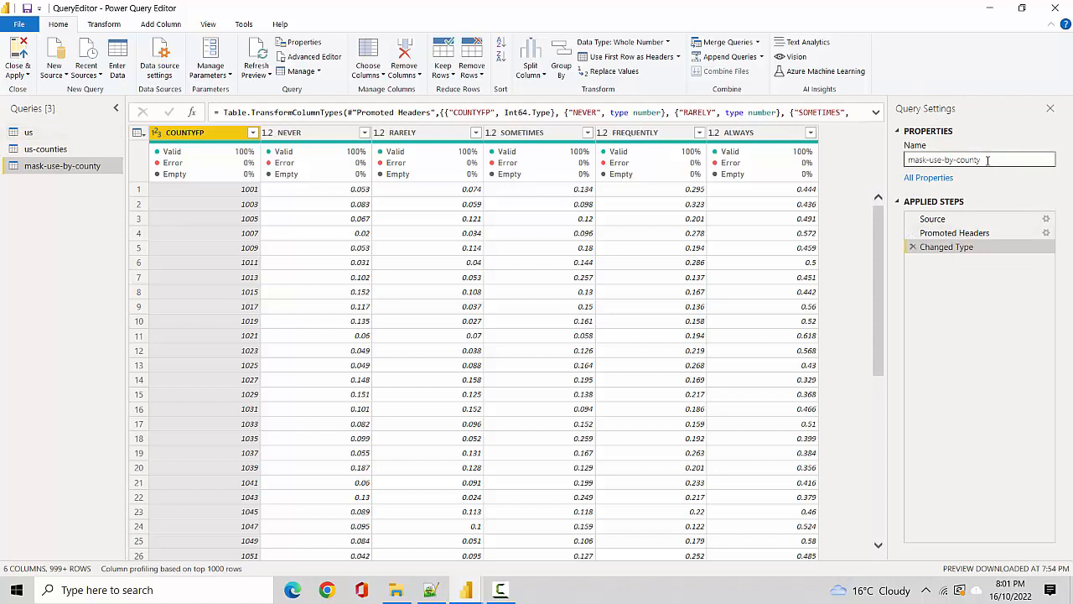
Rename the us query to USdemodata.
{"action": "left_click", "coordinate": [28, 133]}
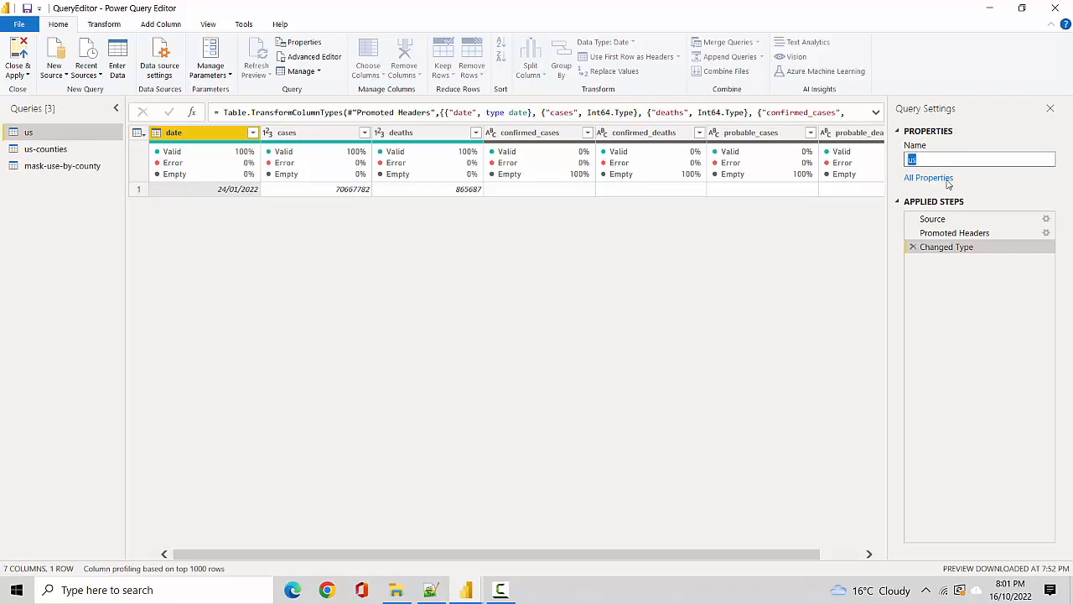
{"action": "type", "text": "US"}
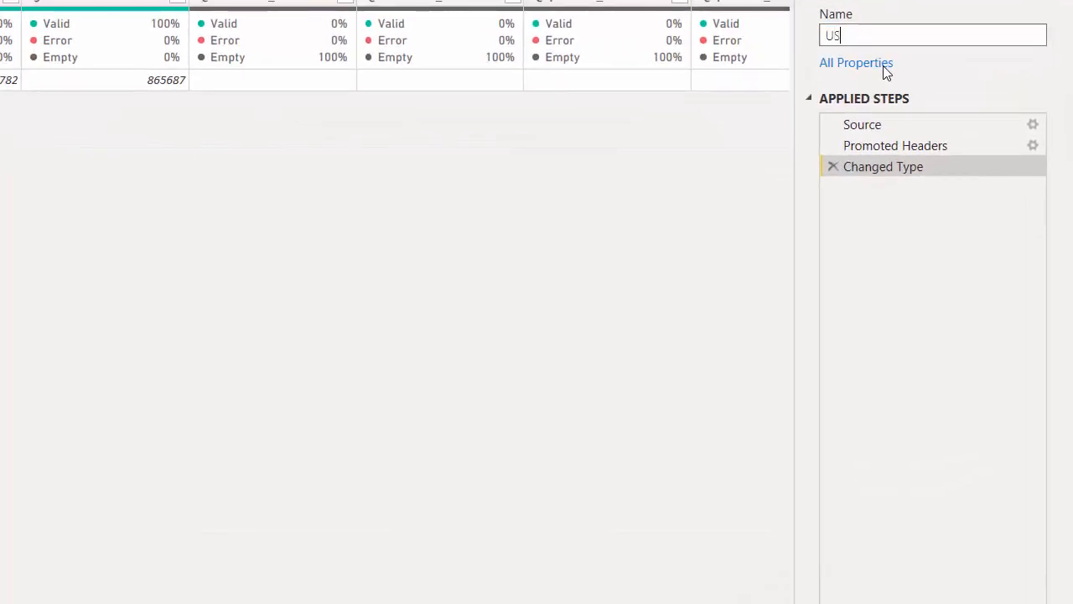
{"action": "type", "text": "demodata"}
{"action": "key", "text": "Return"}
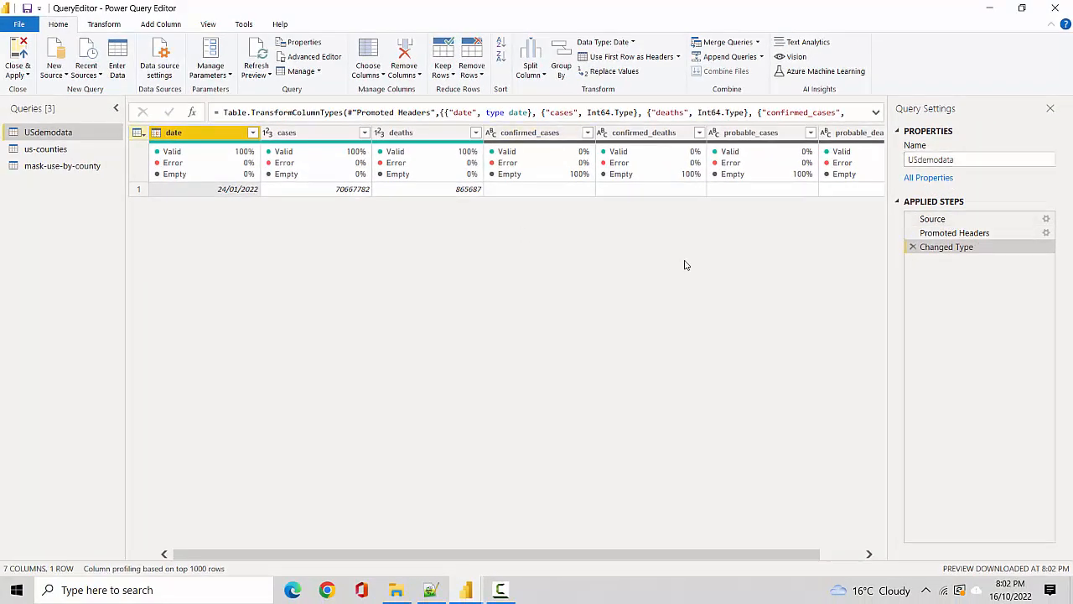
Preview the USdemodata query at its Source, Promoted Headers and Changed Type steps.
{"action": "left_click", "coordinate": [954, 218]}
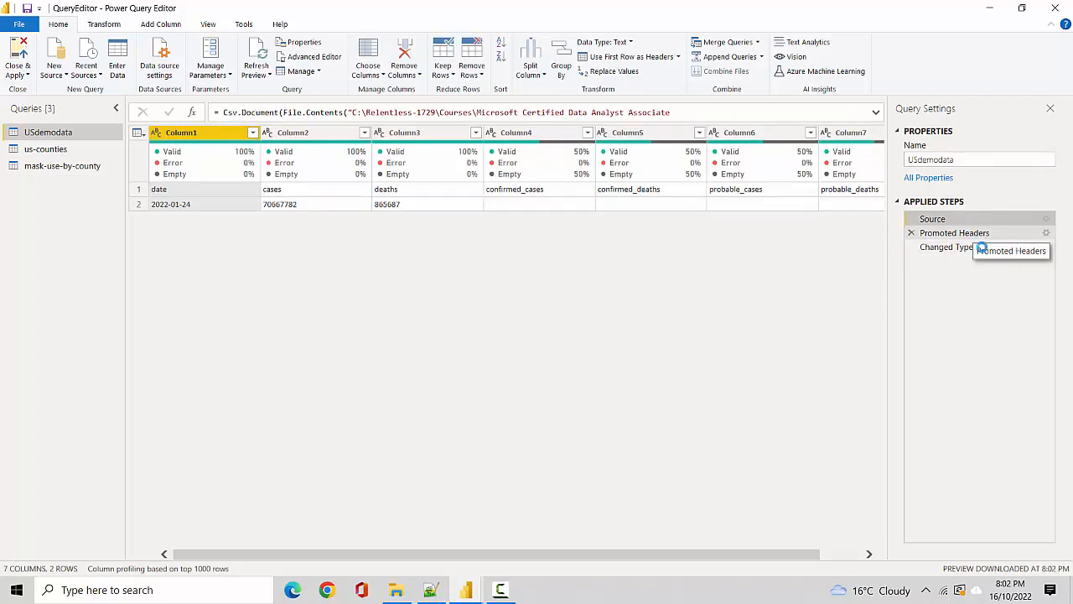
{"action": "left_click", "coordinate": [972, 234]}
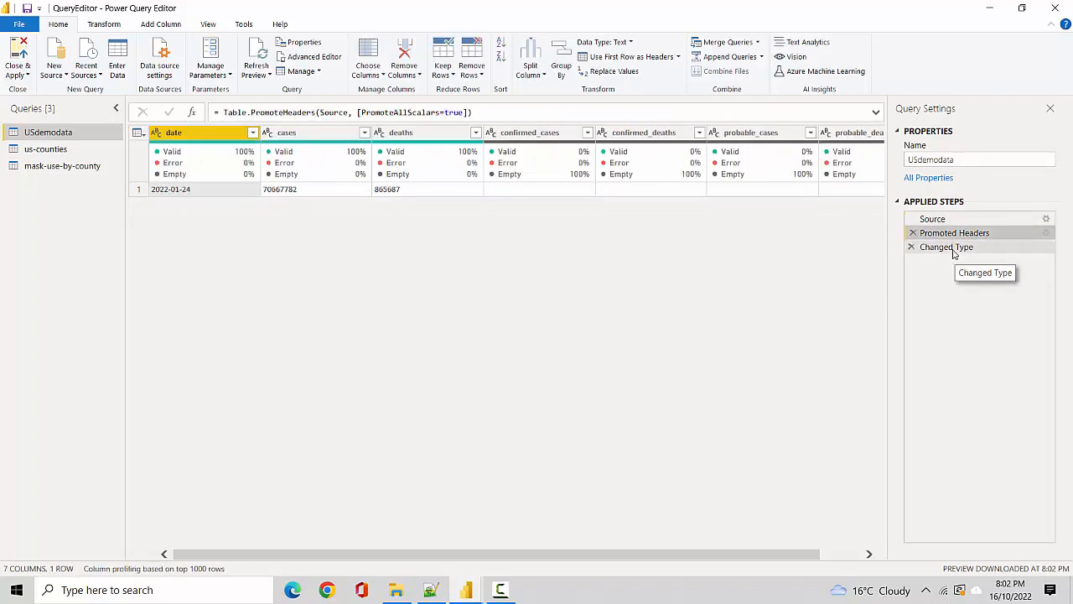
{"action": "left_click", "coordinate": [951, 248]}
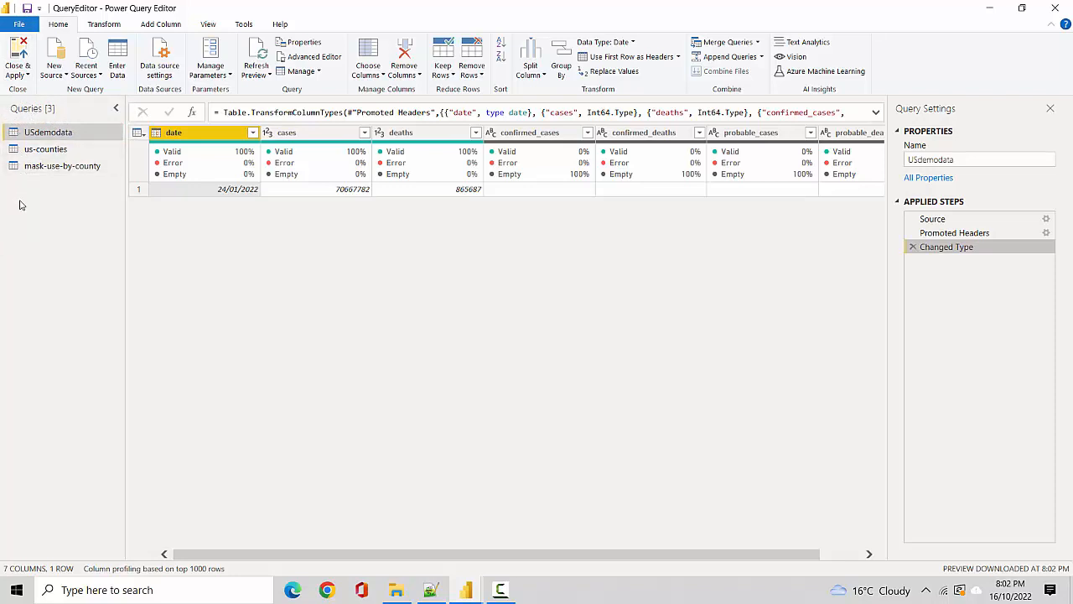
{"action": "double_click", "coordinate": [979, 159]}
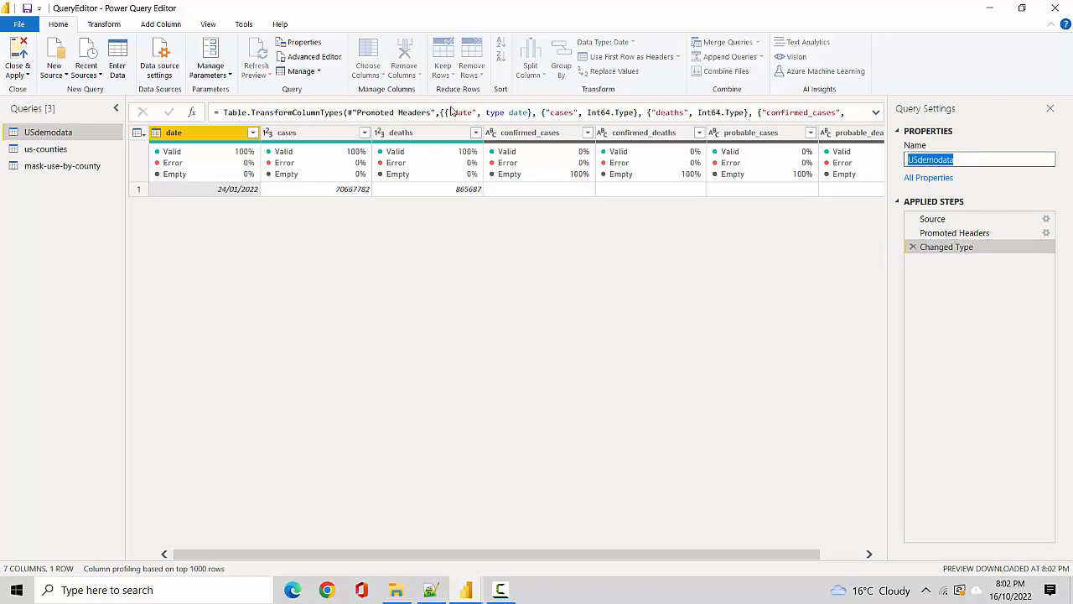
Remove the deaths column from the USdemodata query.
{"action": "left_click", "coordinate": [417, 133]}
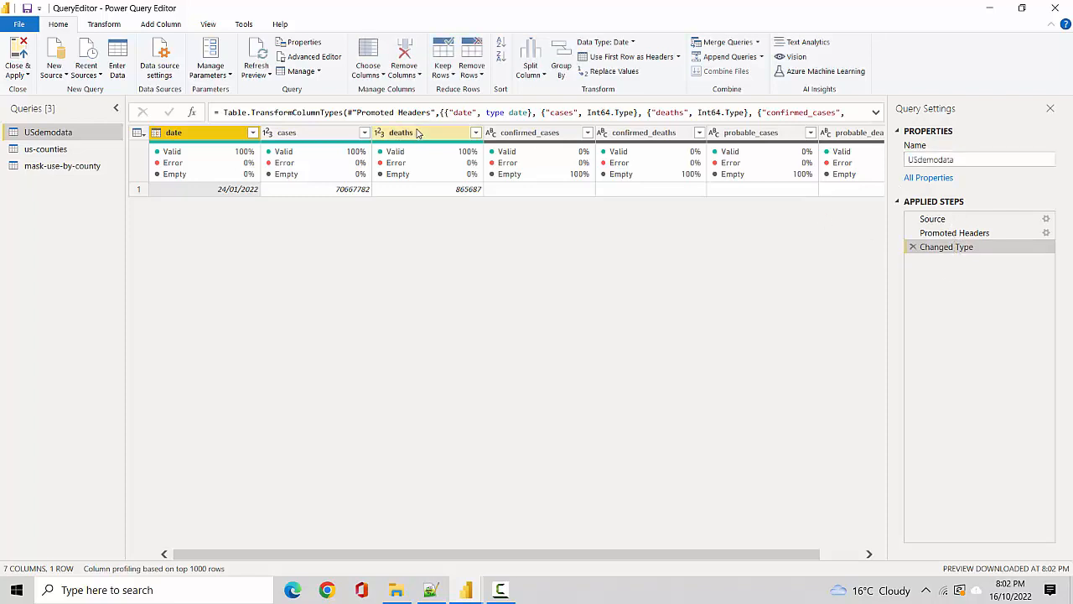
{"action": "right_click", "coordinate": [418, 133]}
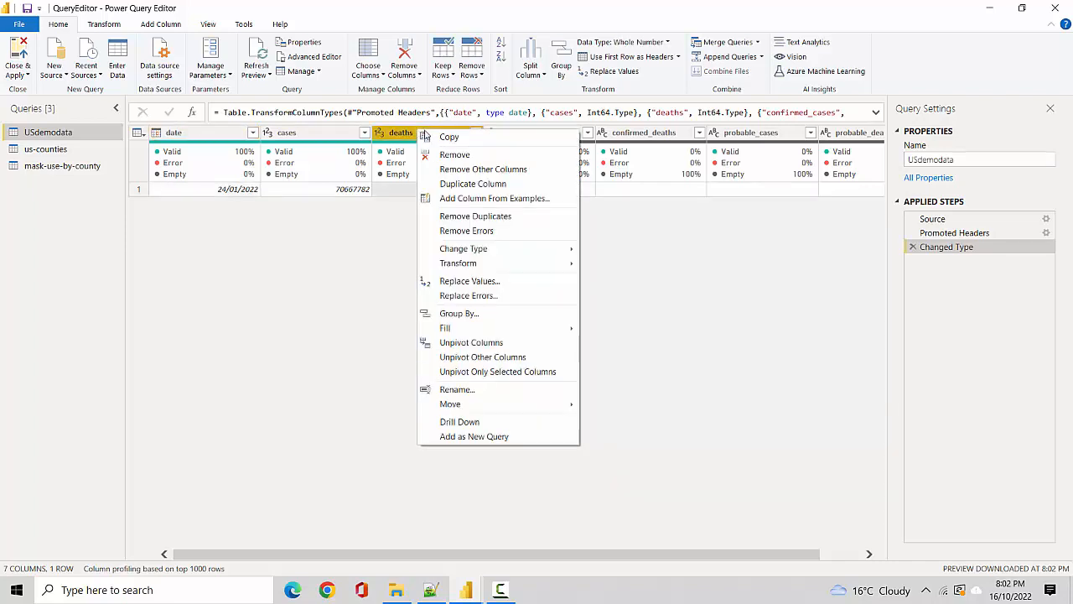
{"action": "left_click", "coordinate": [445, 155]}
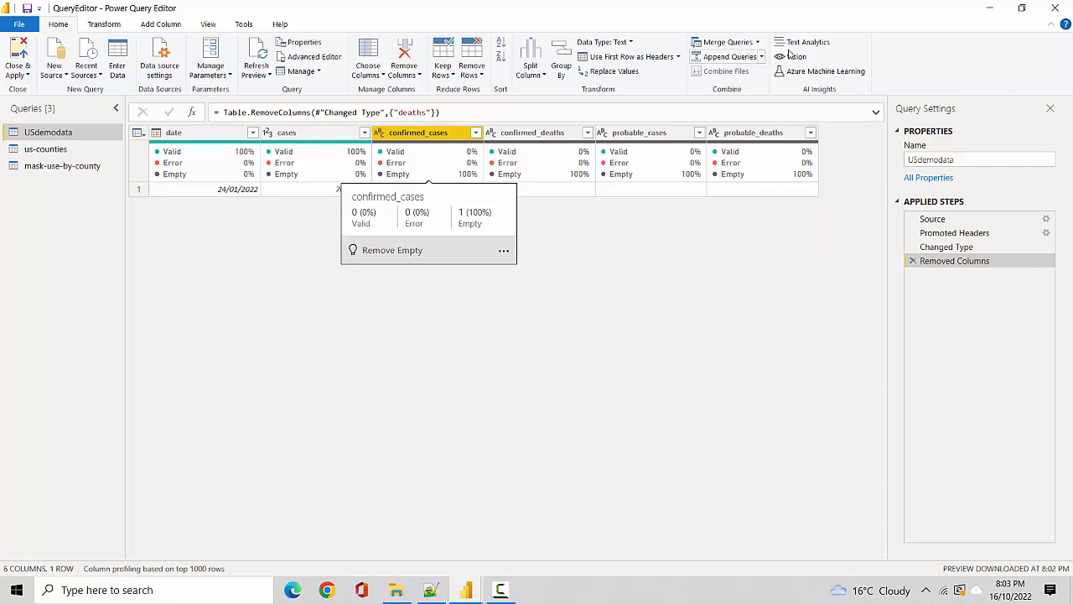
{"action": "left_click", "coordinate": [105, 24]}
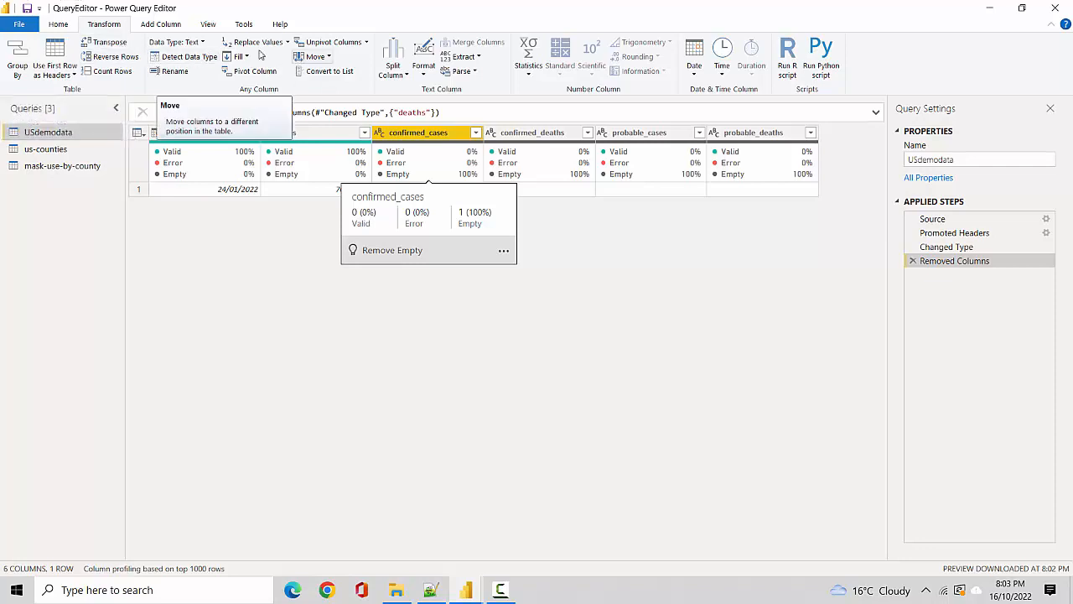
{"action": "left_click", "coordinate": [148, 26]}
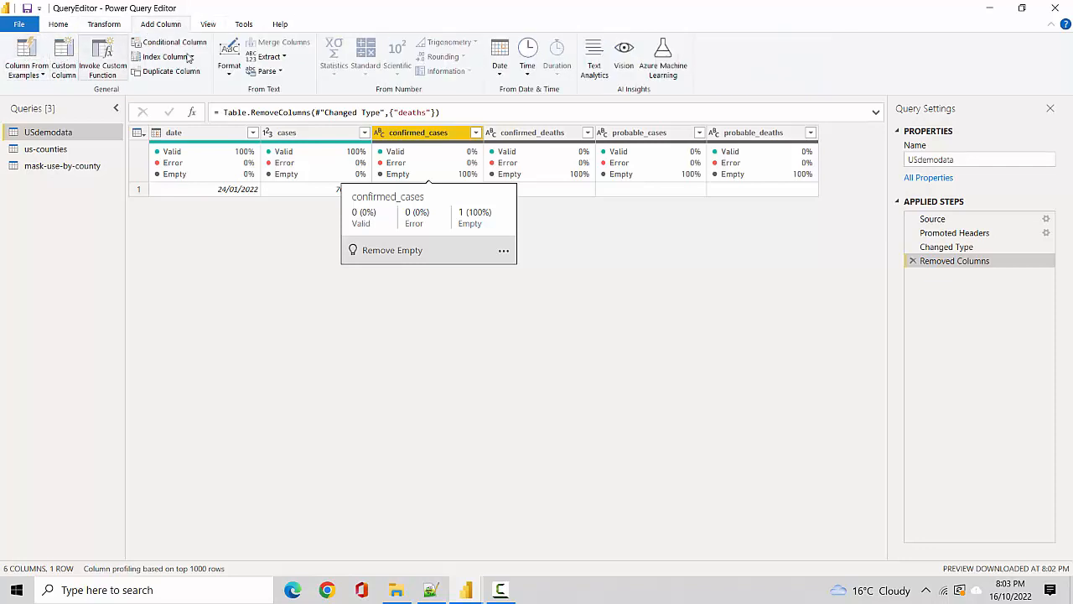
{"action": "left_click", "coordinate": [207, 25]}
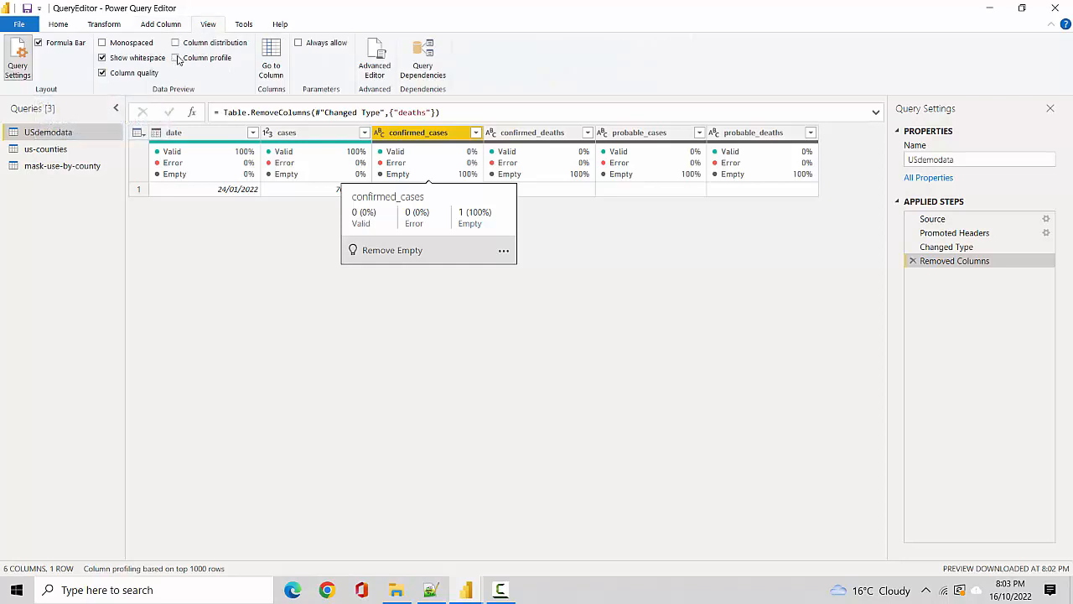
{"action": "left_click", "coordinate": [243, 26]}
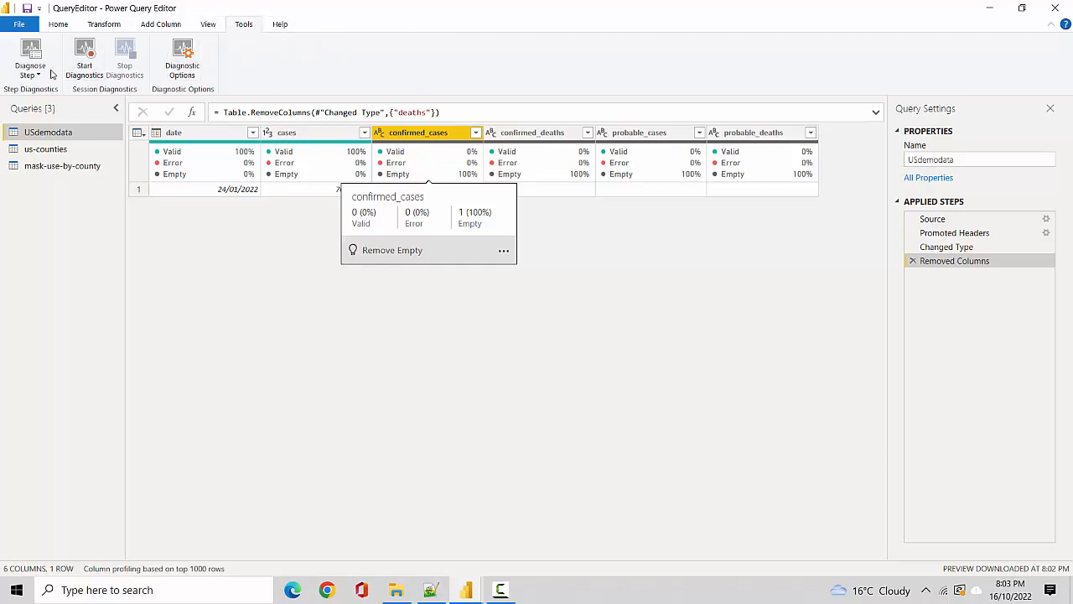
Examine the full M code of the USdemodata query in the Advanced Editor and close it without changes.
{"action": "left_click", "coordinate": [208, 26]}
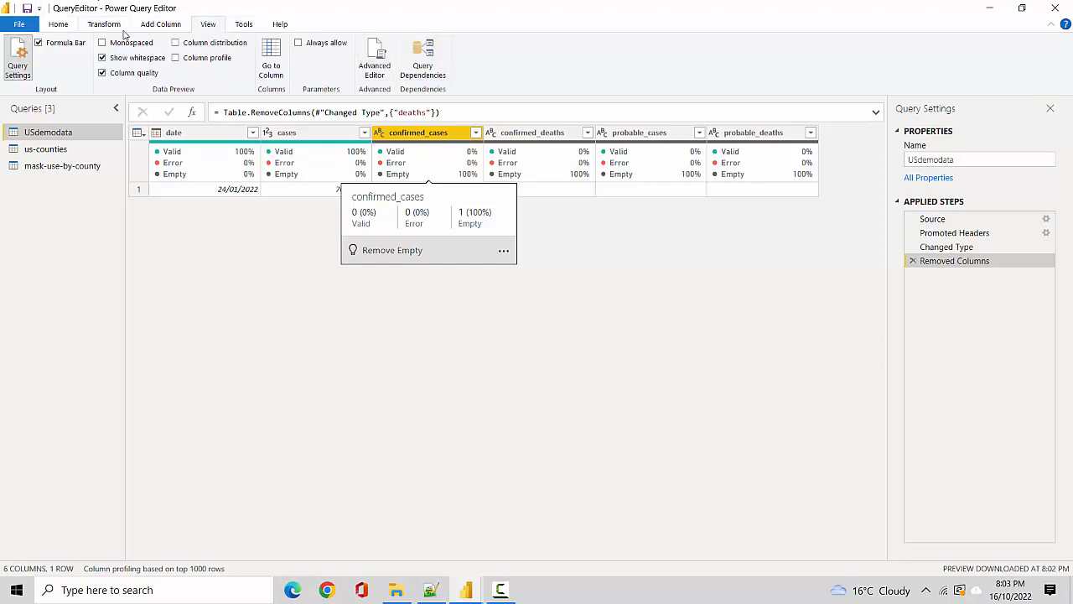
{"action": "left_click", "coordinate": [376, 73]}
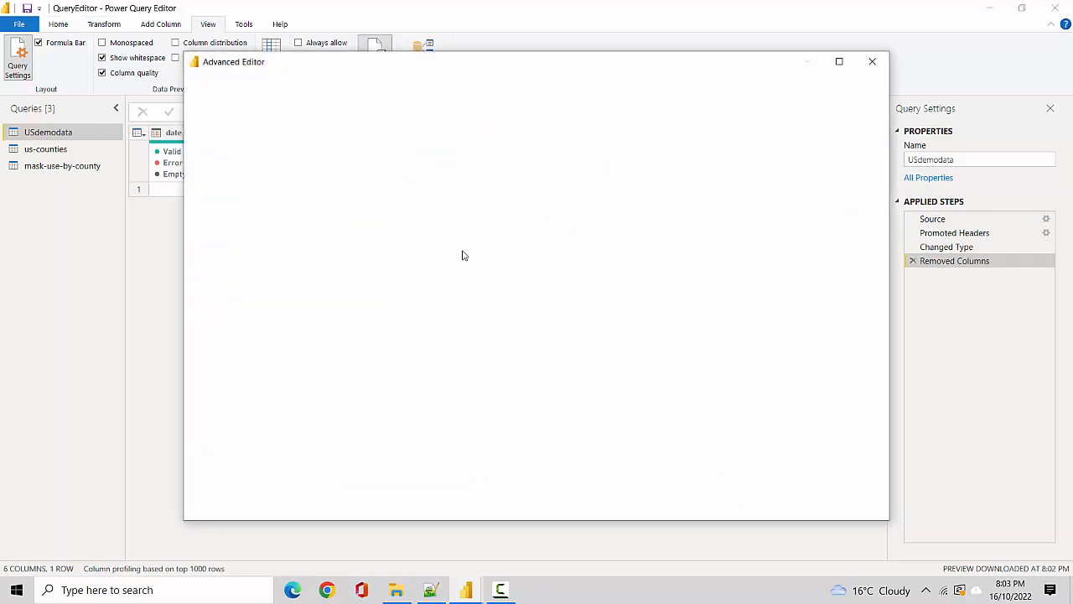
{"action": "left_click_drag", "start_coordinate": [310, 201], "coordinate": [217, 132]}
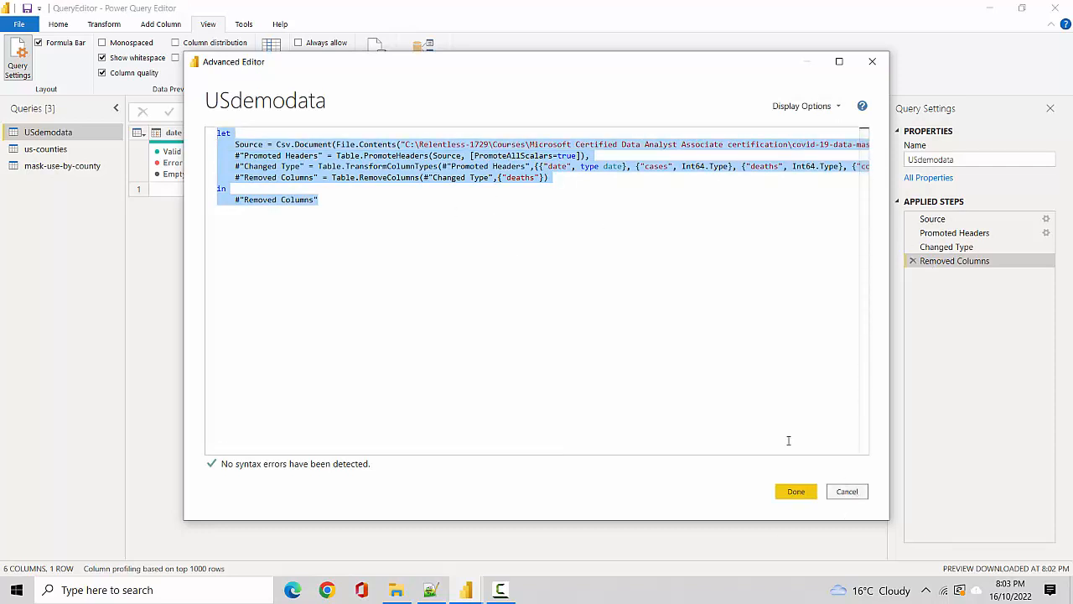
{"action": "left_click", "coordinate": [325, 201]}
{"action": "left_click_drag", "start_coordinate": [305, 207], "coordinate": [218, 132]}
{"action": "left_click", "coordinate": [343, 214]}
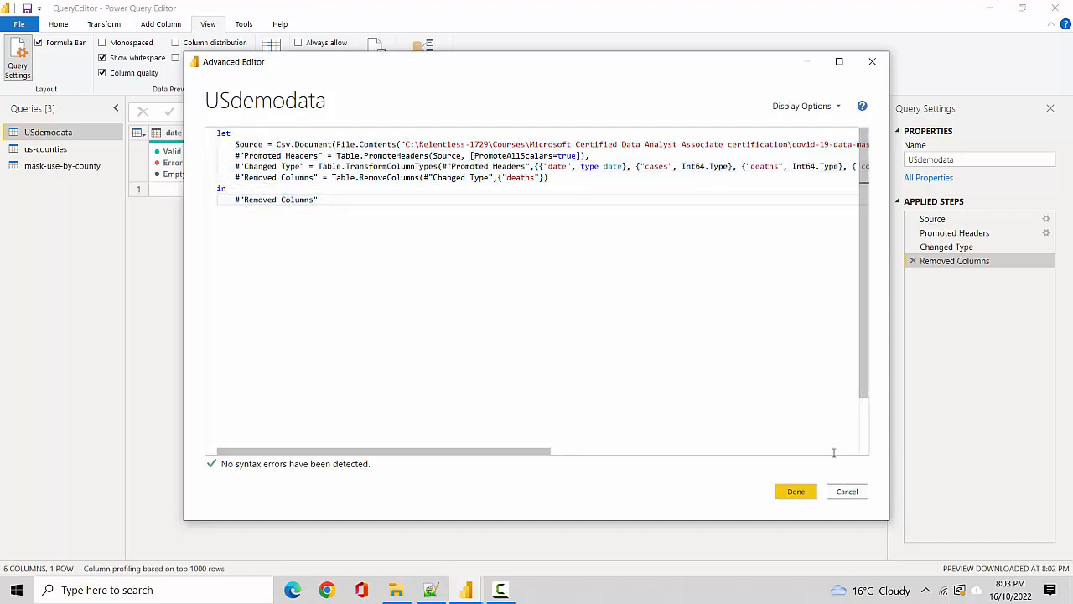
{"action": "left_click", "coordinate": [844, 492]}
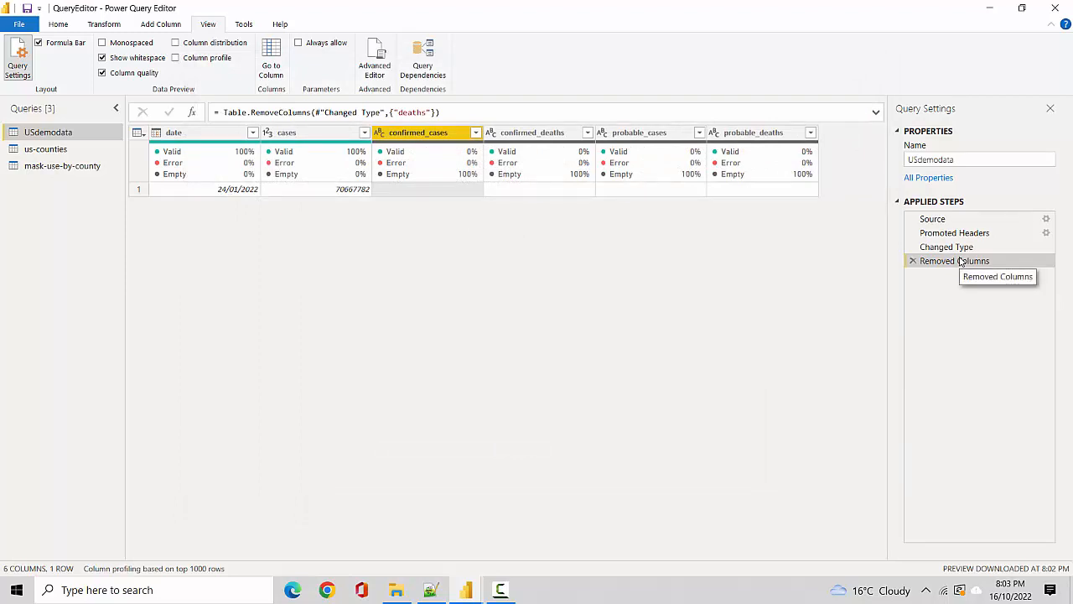
{"action": "left_click", "coordinate": [58, 24]}
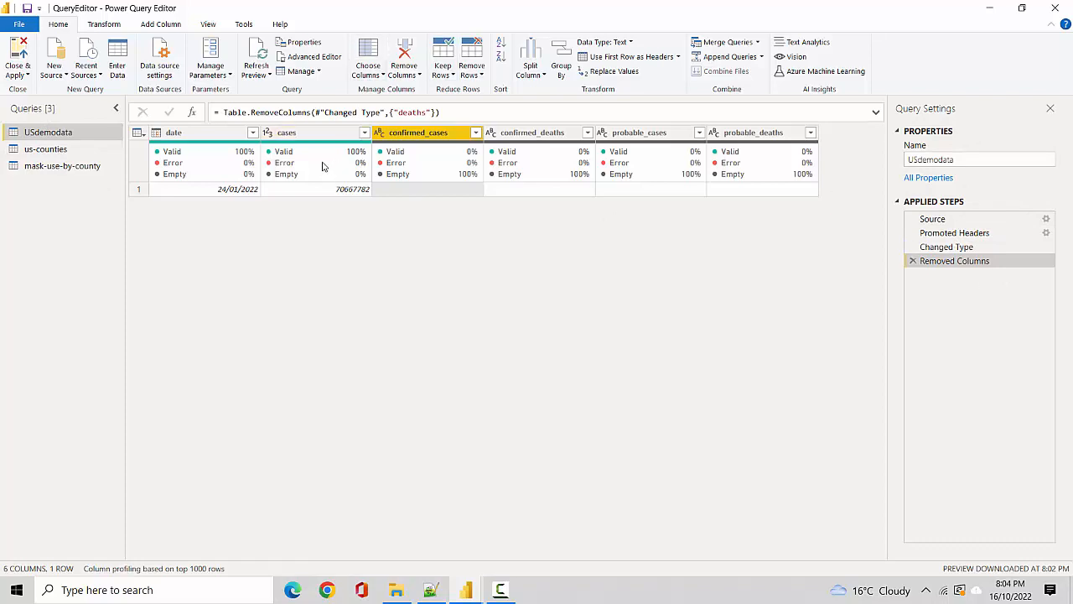
{"action": "mouse_move", "coordinate": [322, 166]}
{"action": "left_click", "coordinate": [207, 26]}
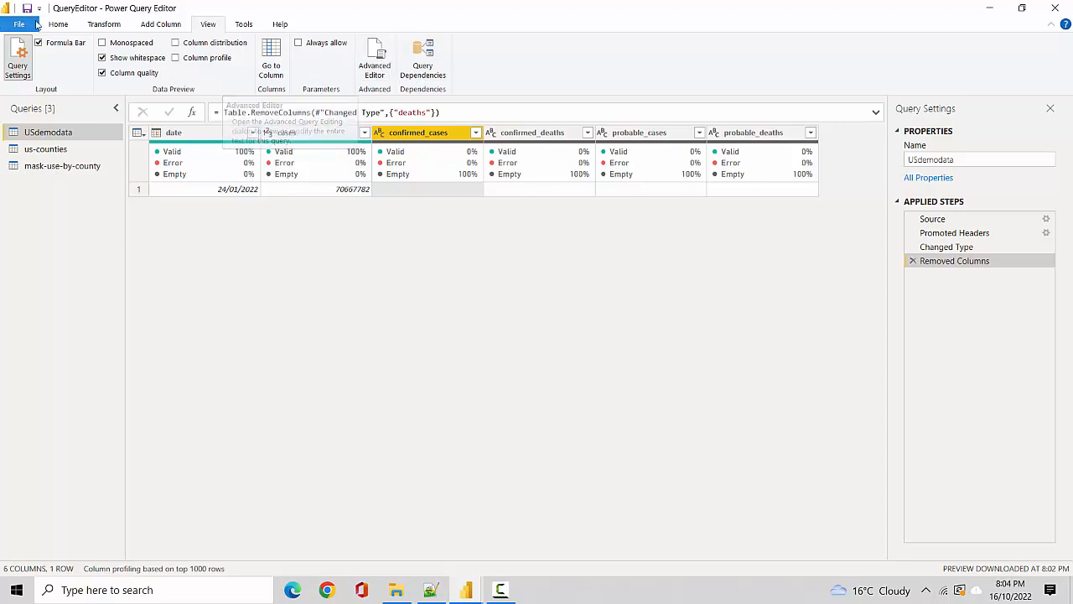
{"action": "left_click", "coordinate": [65, 26]}
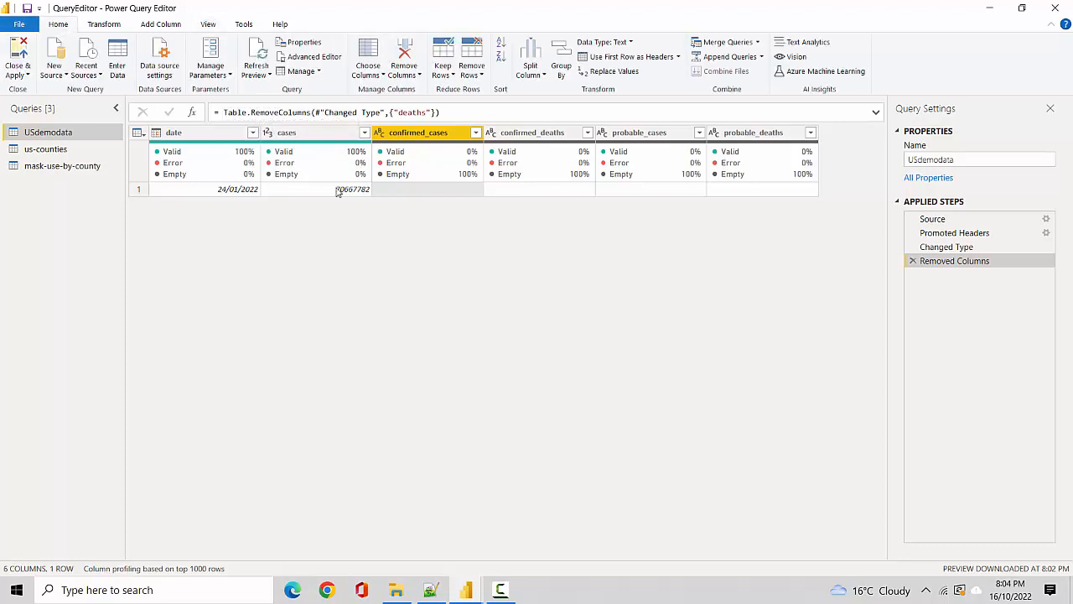